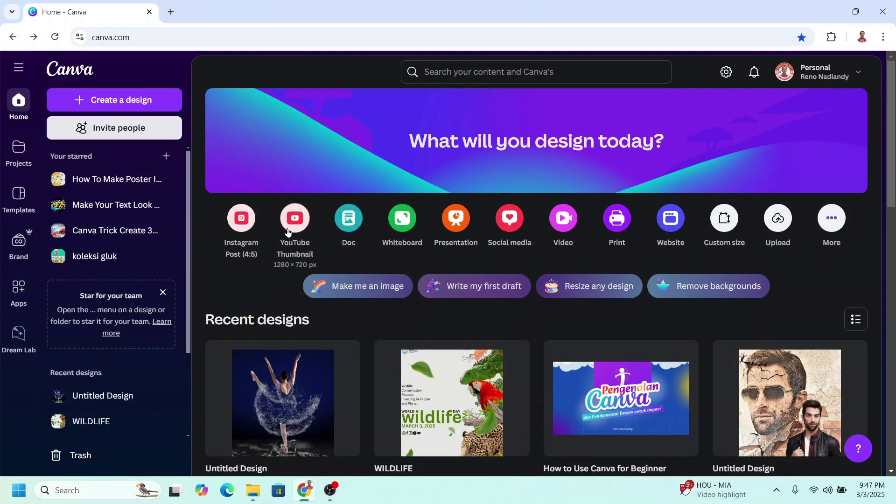
Step: Start a new 1280×720 YouTube Thumbnail design from the Canva home page
left_click(288, 232)
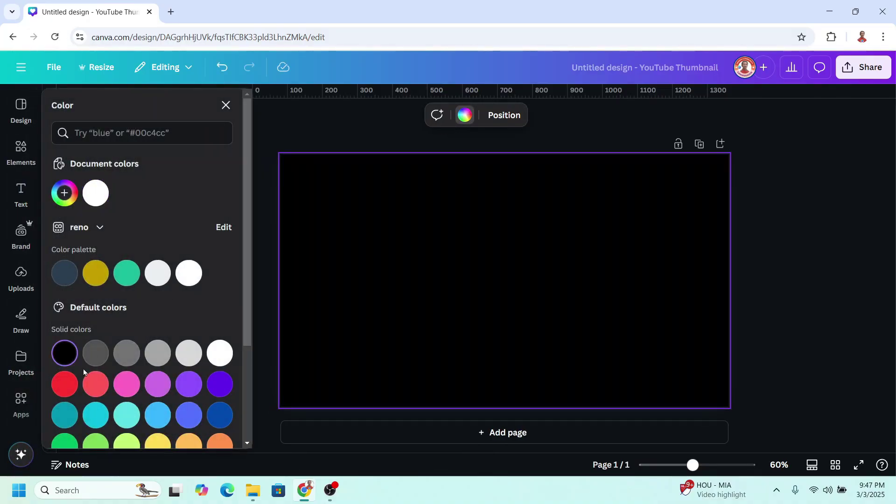
Step: Search the apps for 'text' and open the Text Maker app
left_click(21, 398)
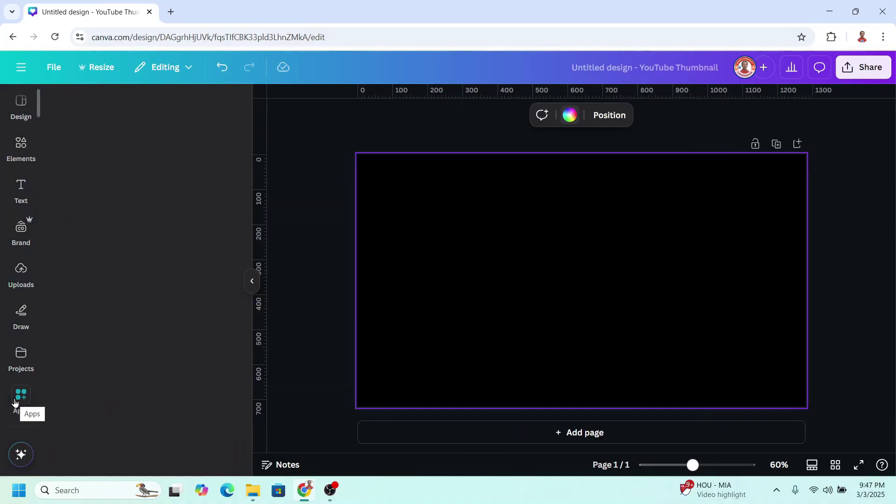
type("text")
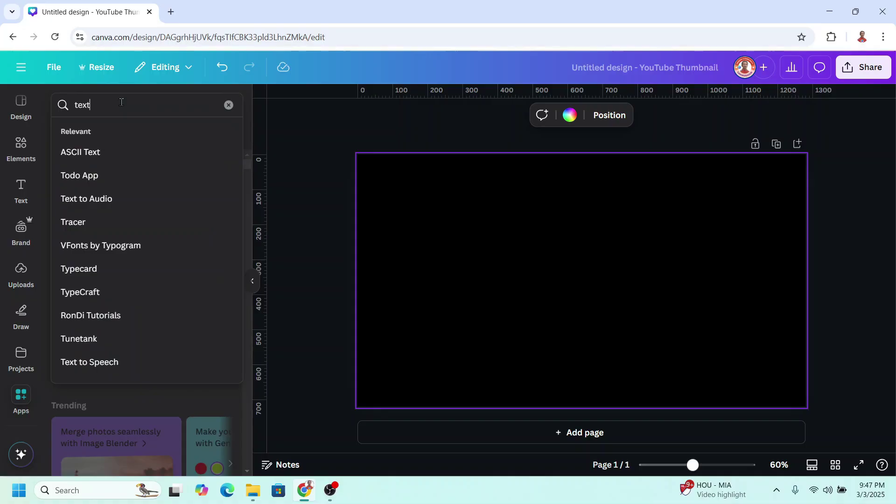
key("Return")
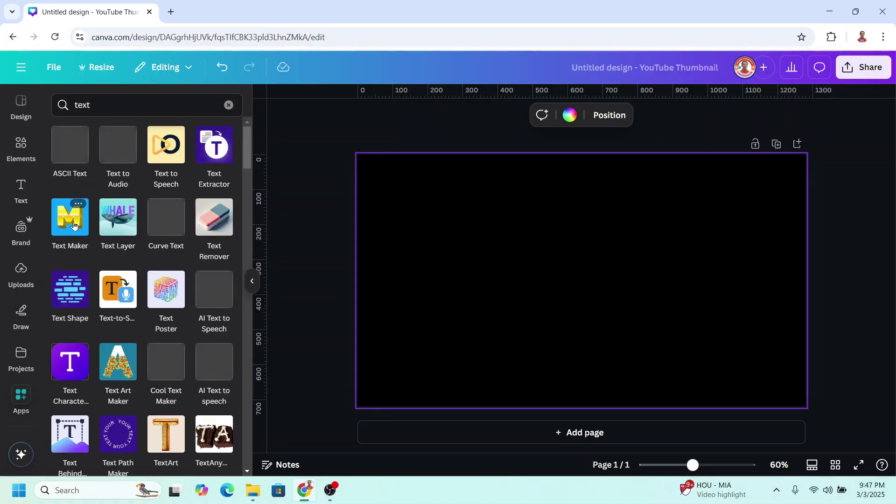
left_click(70, 229)
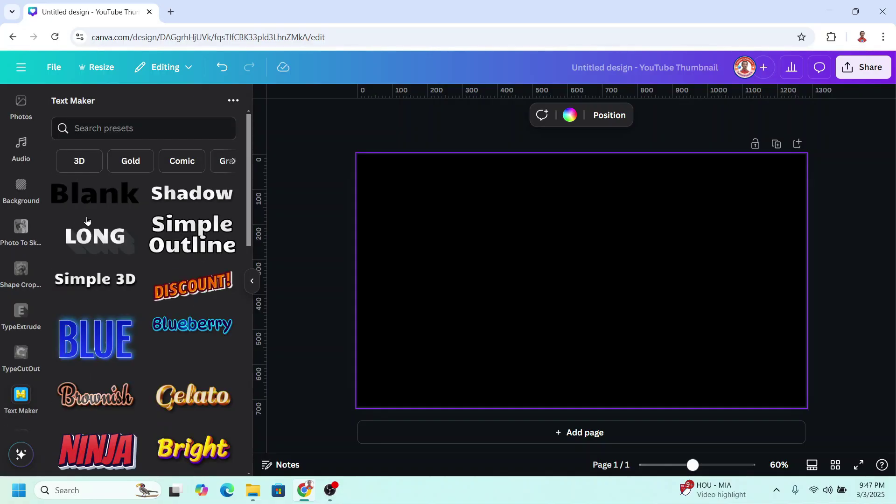
Step: Load the GRAFFITI preset from a 'graffiti' search and review its Gochi Hand font list
left_click(104, 128)
type("graffiti")
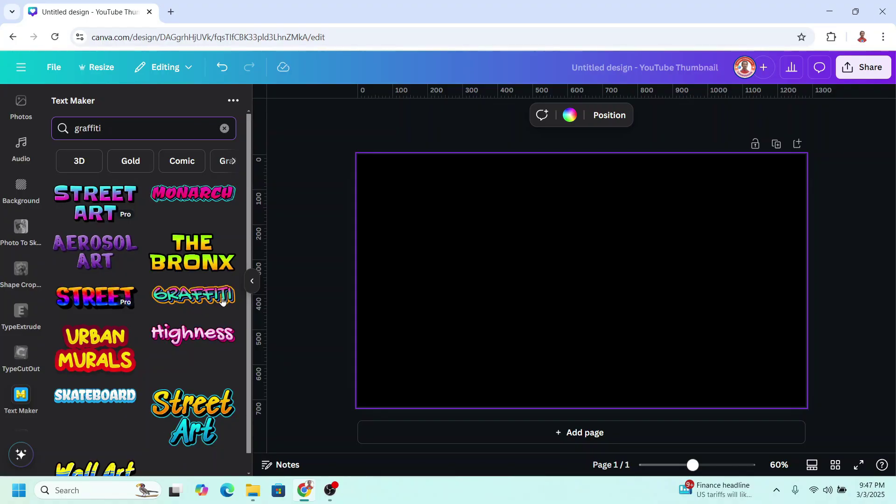
left_click(222, 300)
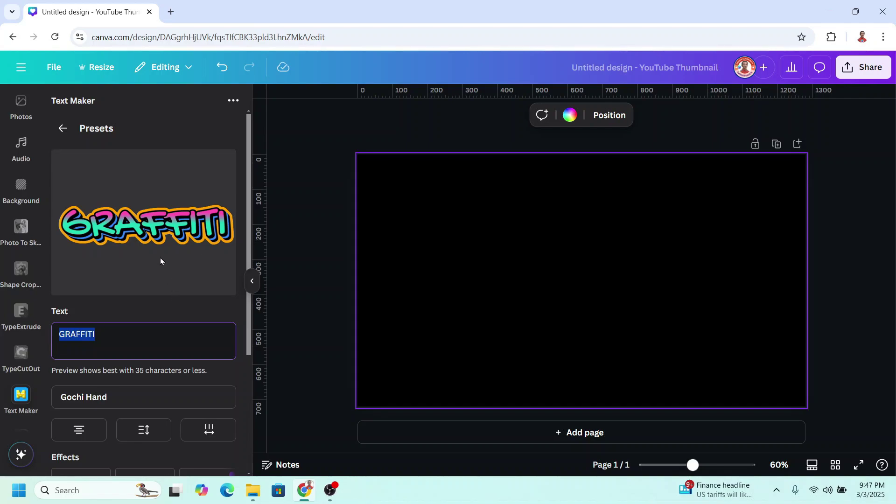
left_click(132, 402)
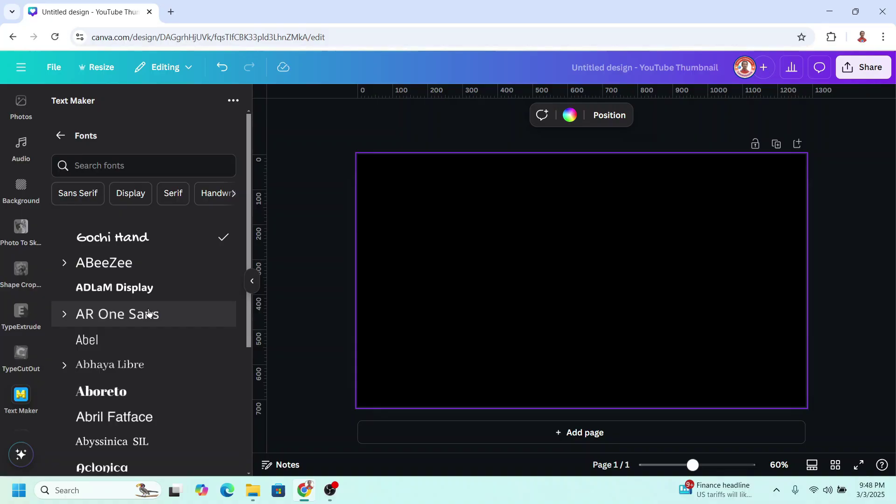
Step: Keep the Gochi Hand font and change the preset wording to 'Graffiti'
left_click(61, 136)
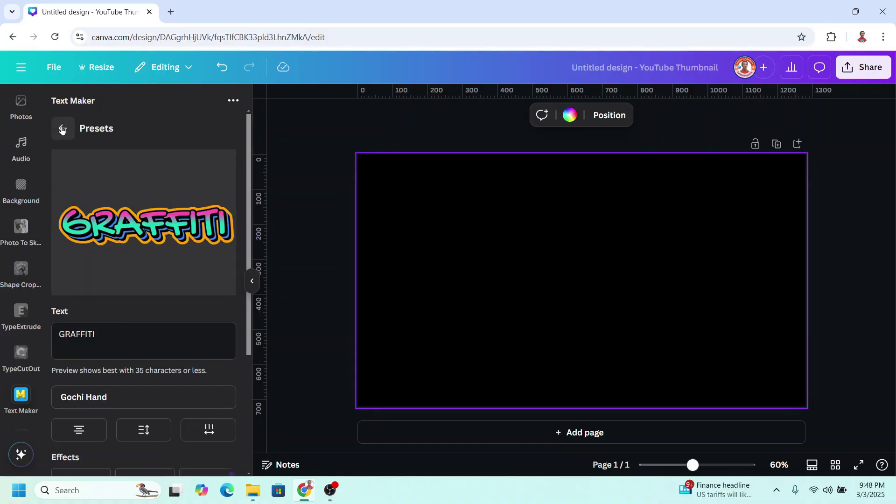
triple_click(140, 338)
type("G")
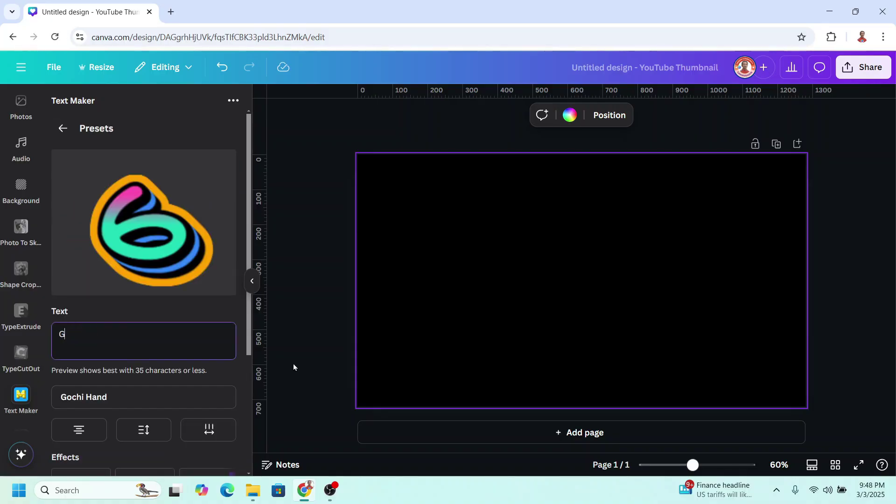
type("raffiti")
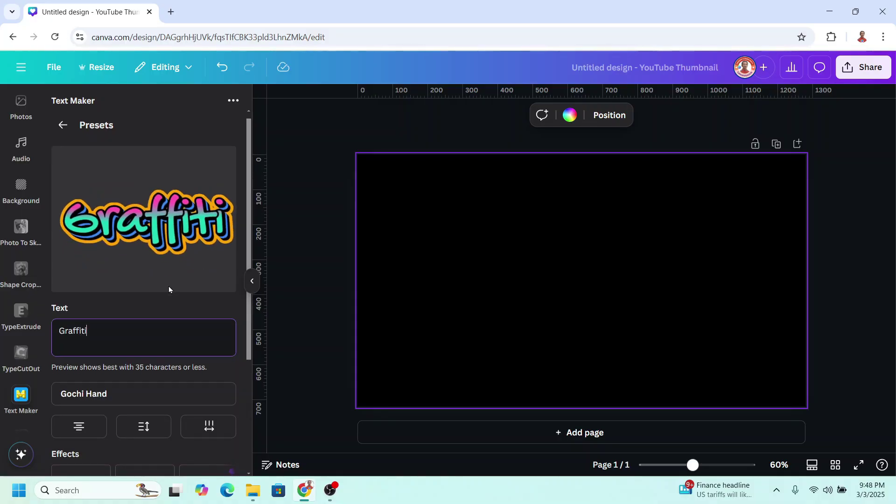
scroll(169, 288, "down", 4)
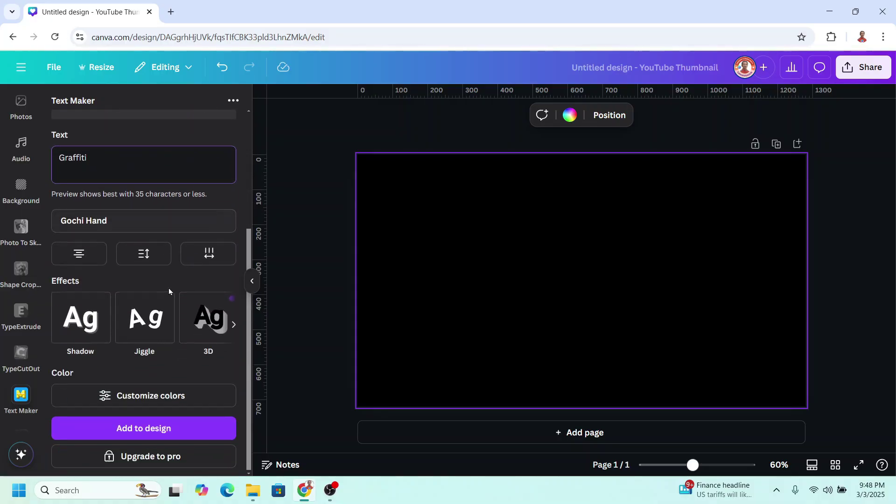
Step: Open the #20d9b7-to-#ff51b0 teal-to-pink fill gradient settings under Customize colors
left_click(146, 397)
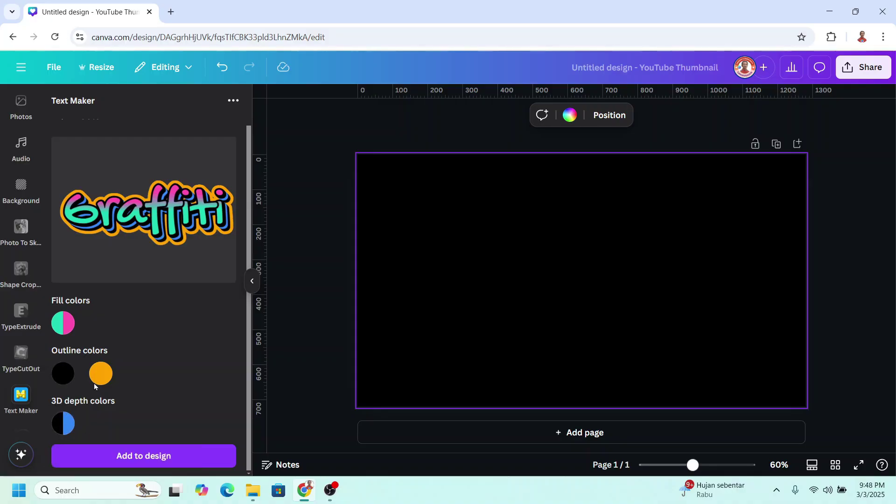
left_click(65, 328)
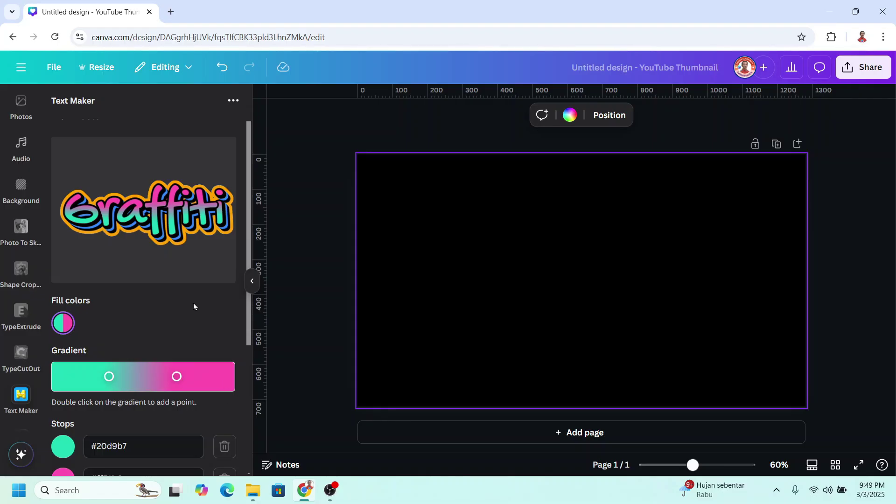
scroll(193, 302, "down", 2)
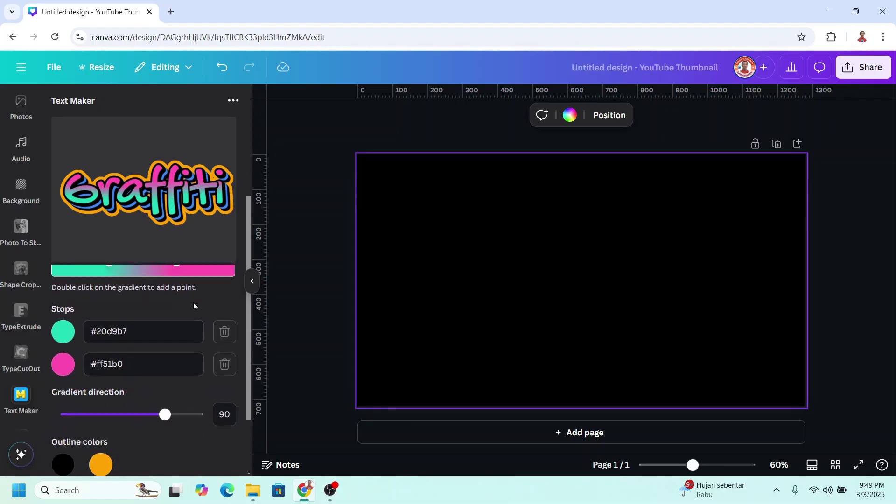
scroll(193, 306, "down", 2)
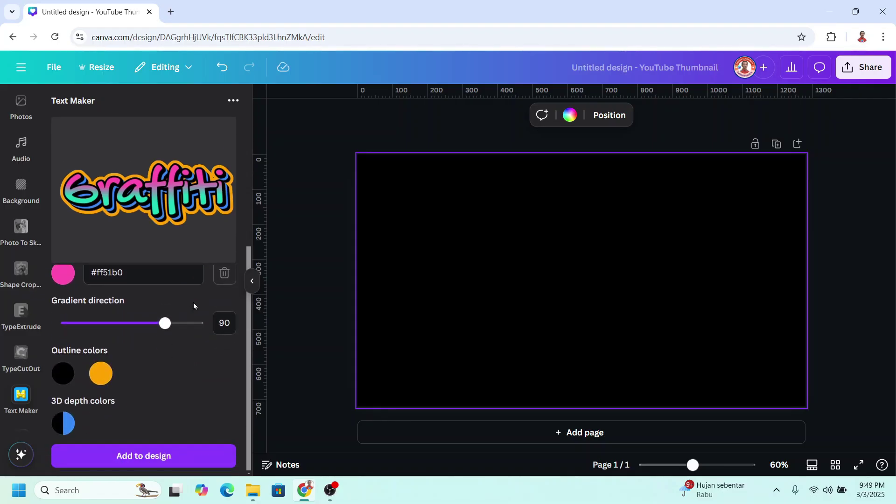
Step: Add the Graffiti text image, enlarge it to about 966×405 and centre it vertically
left_click(165, 459)
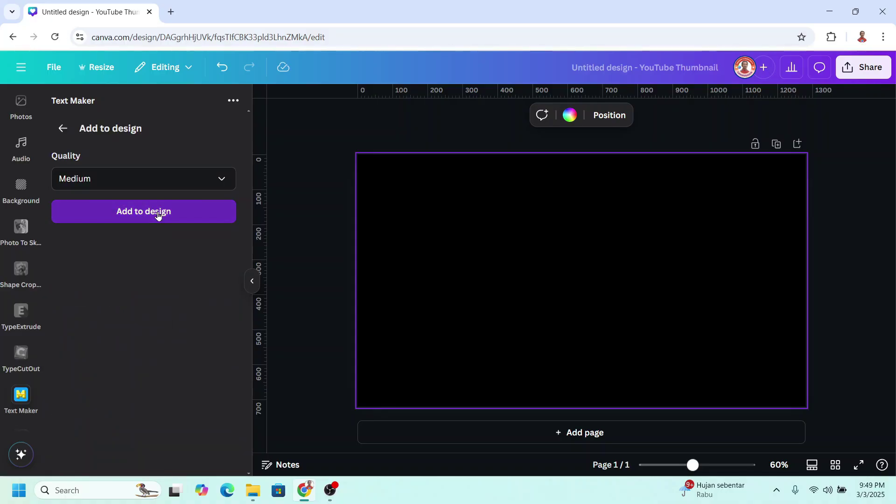
left_click(157, 211)
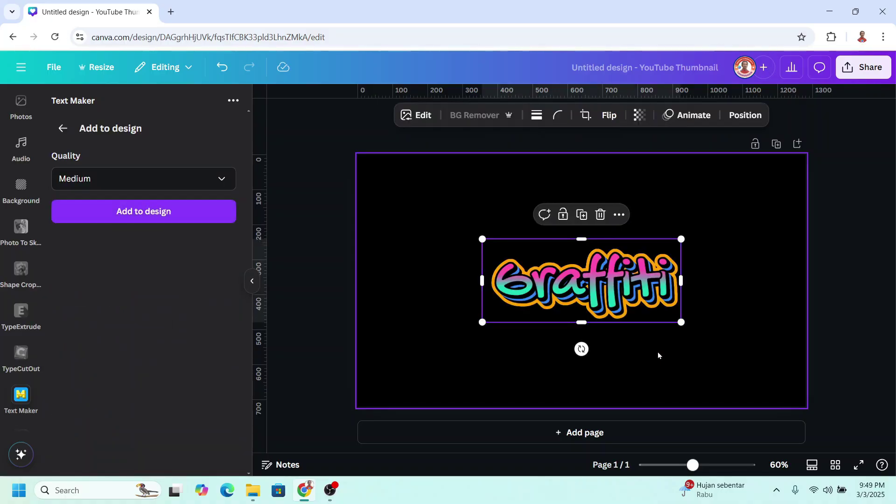
left_click_drag(708, 321, 742, 345)
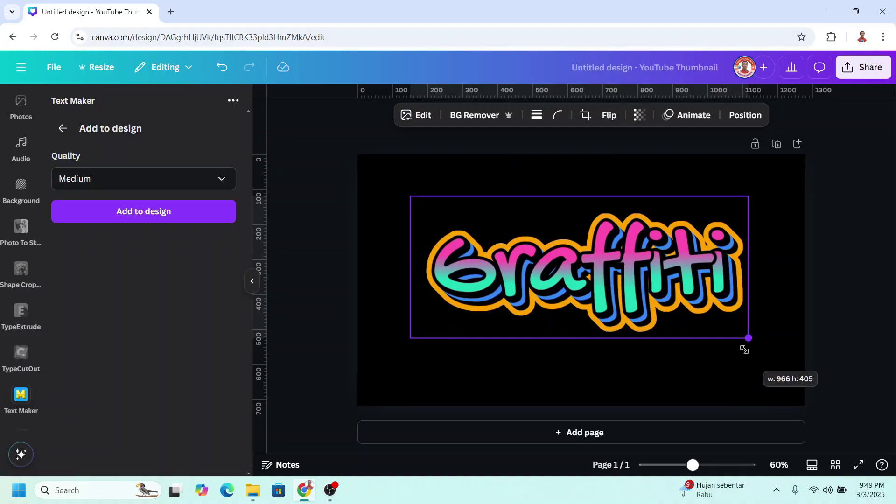
left_click_drag(654, 284, 654, 298)
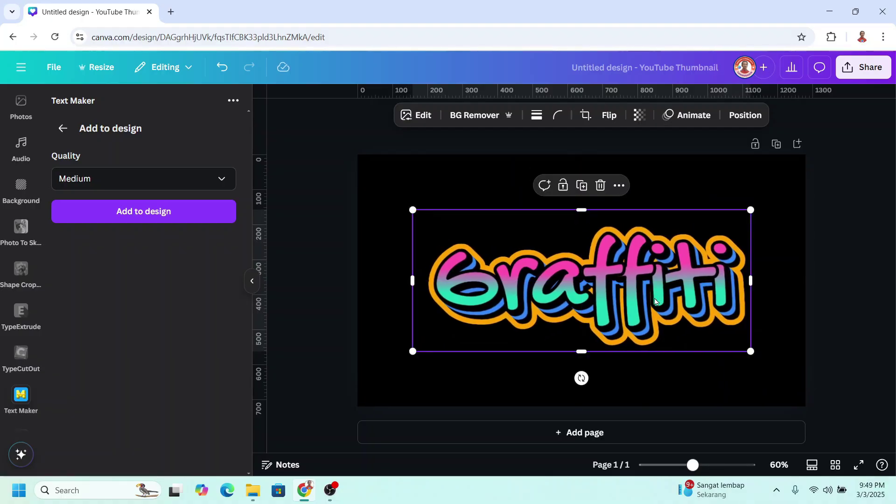
scroll(7, 217, "up", 5)
Step: Search Elements for 'graffiti' and show all graphics results
left_click(26, 147)
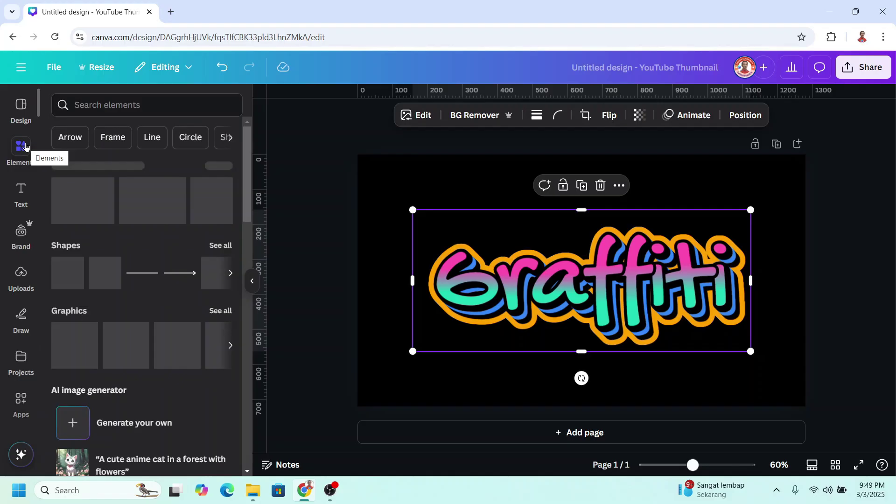
left_click(102, 104)
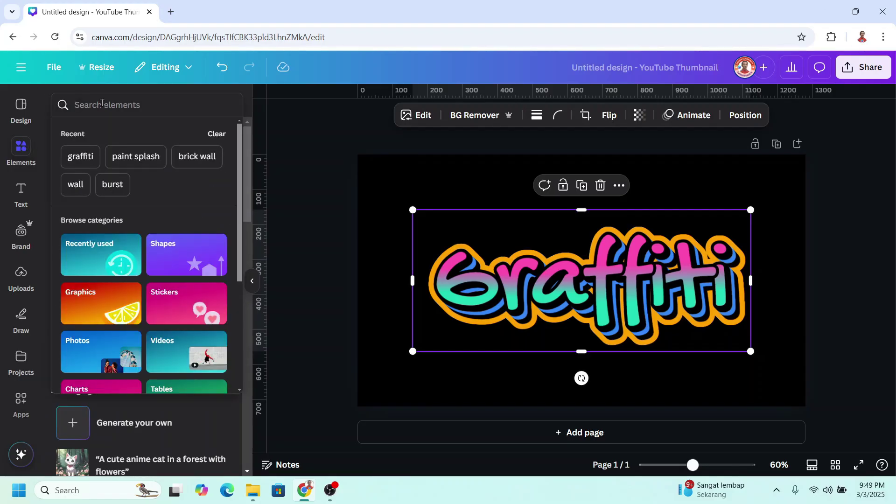
type("graffiti")
key("Return")
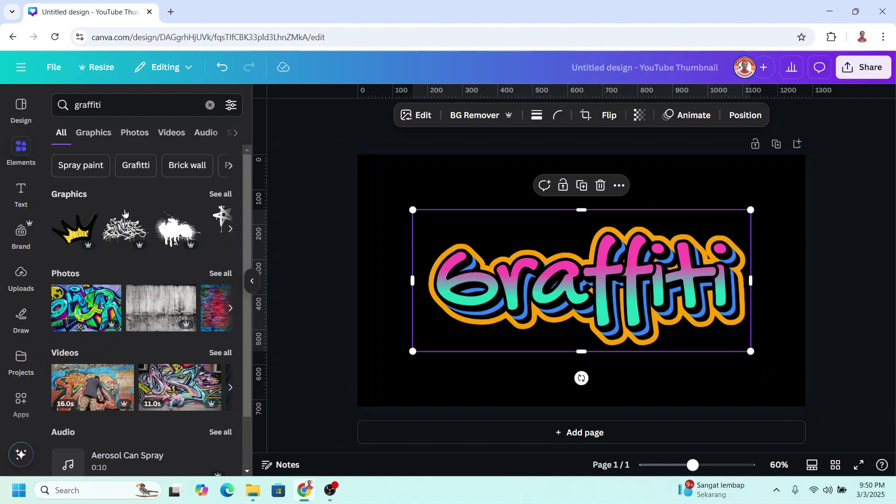
left_click(227, 194)
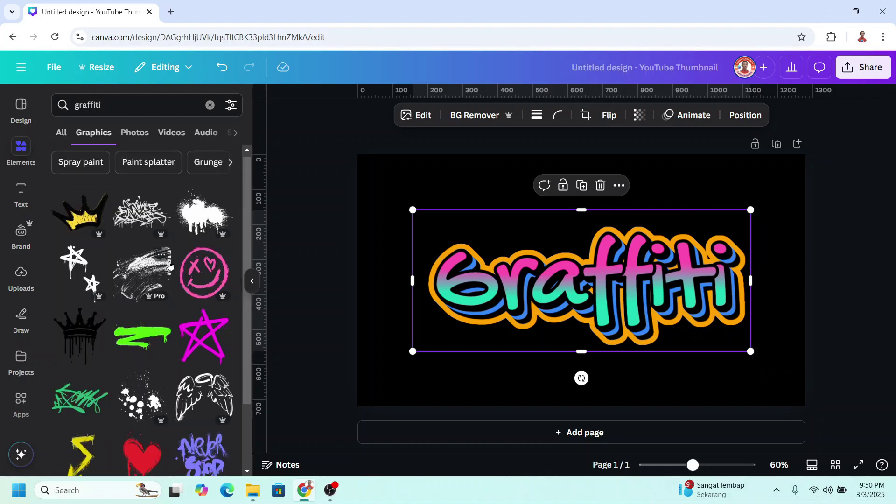
Step: Add the black graffiti spray brush graphic over the G of Graffiti
scroll(171, 267, "down", 5)
scroll(170, 268, "down", 3)
scroll(170, 267, "up", 7)
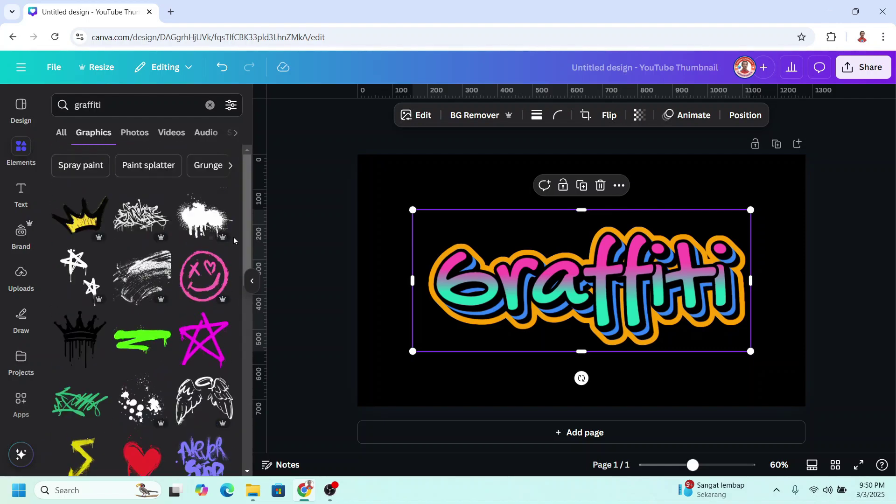
left_click(223, 196)
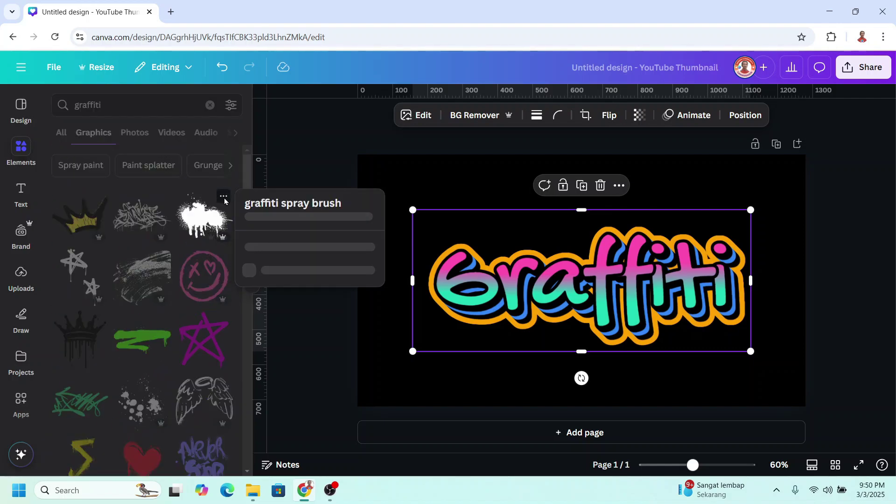
left_click(201, 225)
mouse_move(201, 219)
left_mouse_down()
mouse_move(566, 270)
mouse_move(450, 311)
mouse_move(457, 311)
left_mouse_up()
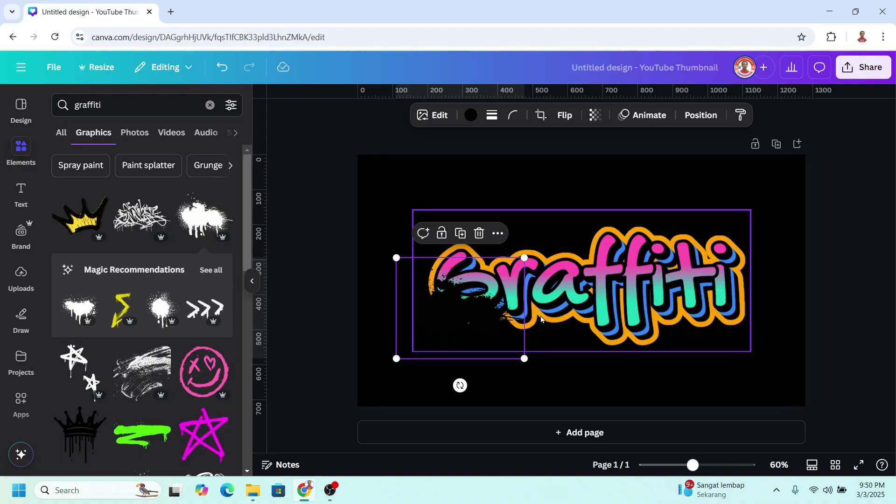
Step: Recolour the spray splash orange #FFA200, sampled from the lettering's outline
left_click(469, 116)
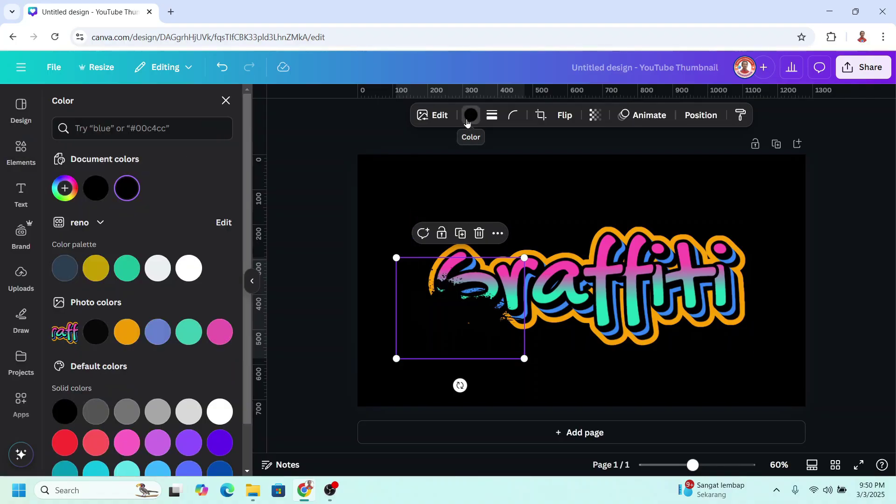
left_click(65, 188)
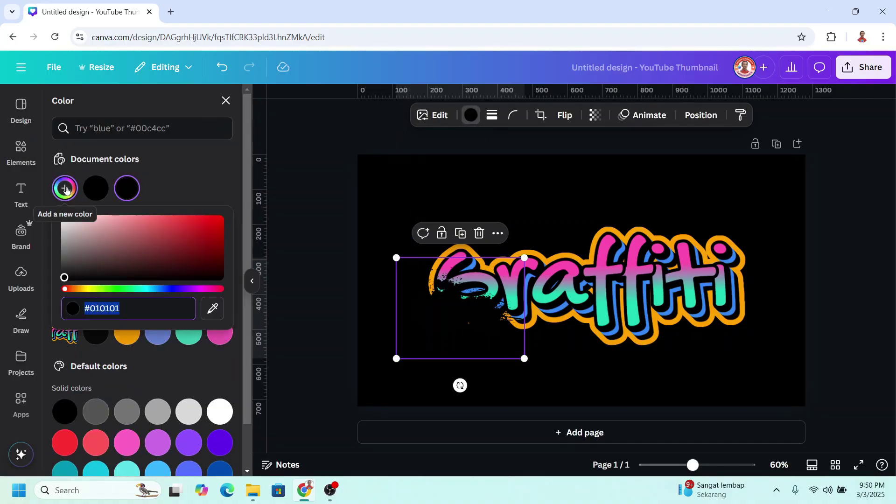
left_click(212, 309)
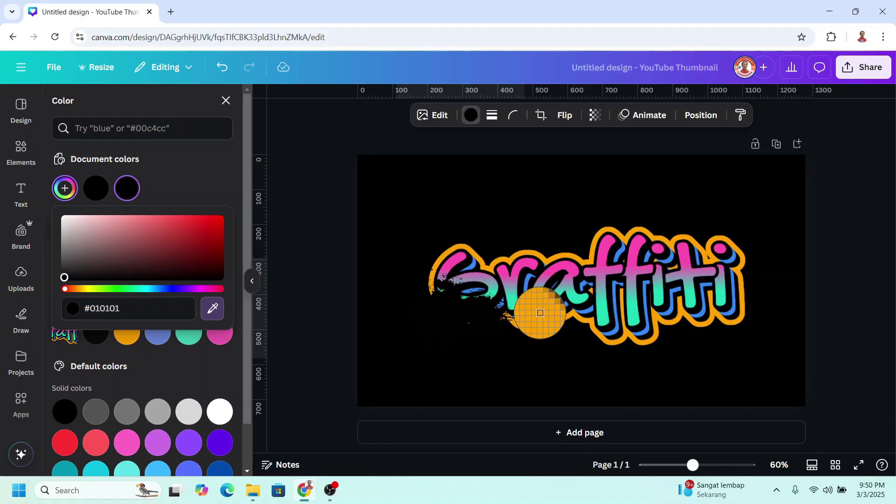
left_click(540, 313)
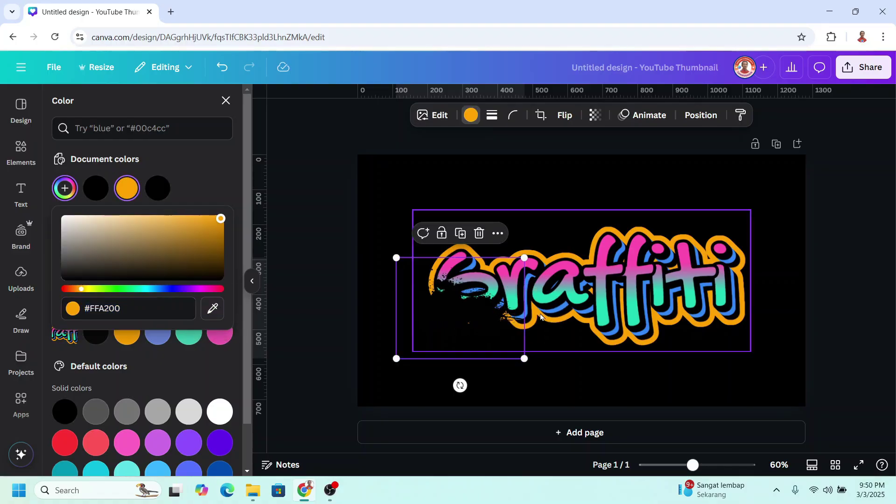
Step: Shrink and position the orange splash, with a smaller second splash under the lettering
left_click_drag(396, 258, 442, 294)
left_click_drag(500, 332, 495, 318)
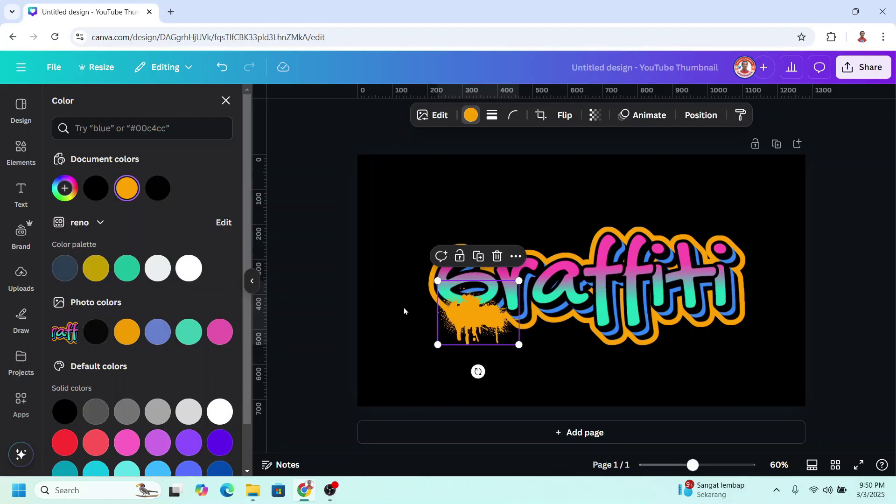
mouse_move(467, 348)
left_mouse_down()
mouse_move(474, 353)
mouse_move(452, 344)
mouse_move(458, 339)
left_mouse_up()
left_click_drag(486, 310, 575, 322)
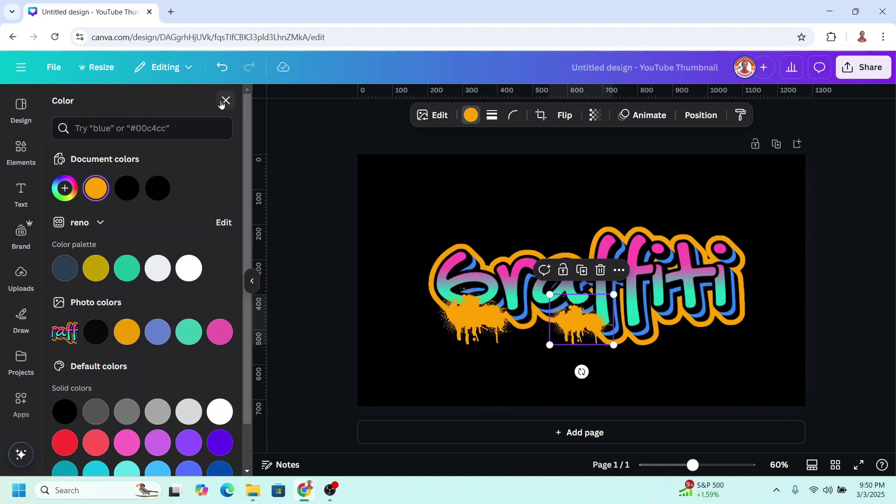
Step: Add the spray splatter graphic over the right side of the lettering
left_click(226, 100)
scroll(140, 279, "down", 4)
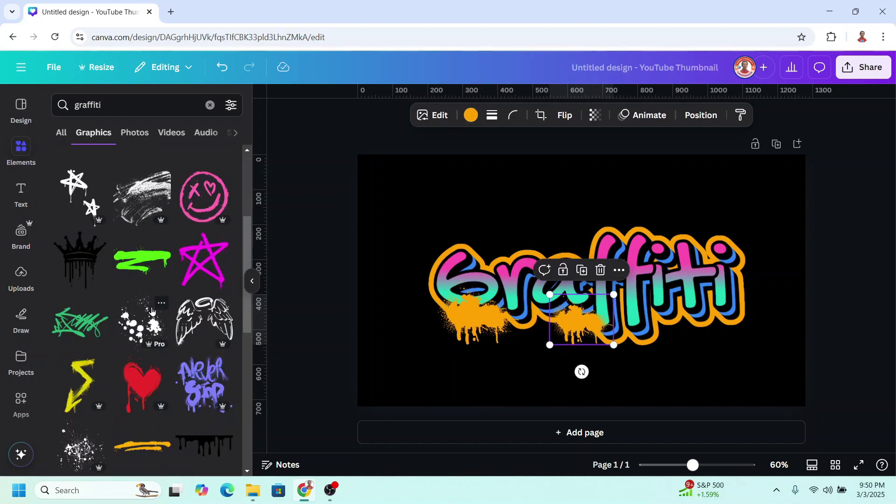
left_click(162, 304)
left_click(140, 322)
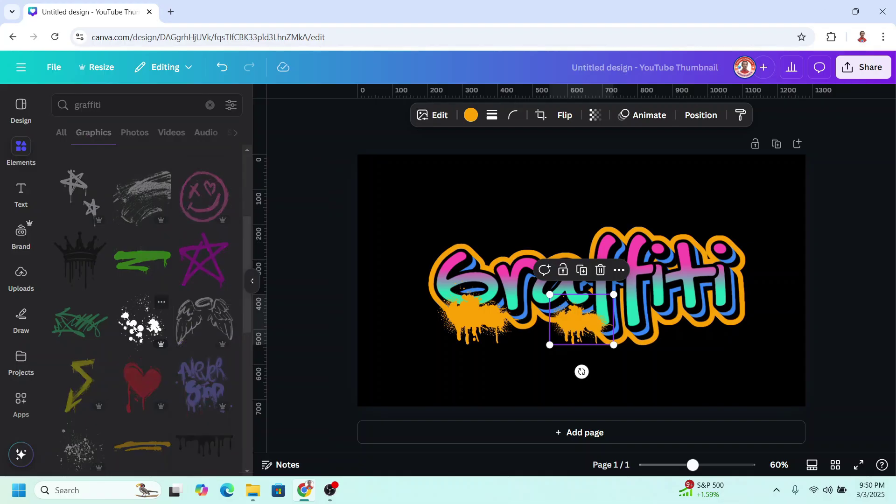
left_click(140, 322)
mouse_move(568, 306)
left_mouse_down()
mouse_move(606, 276)
mouse_move(612, 224)
mouse_move(609, 233)
mouse_move(651, 241)
left_mouse_up()
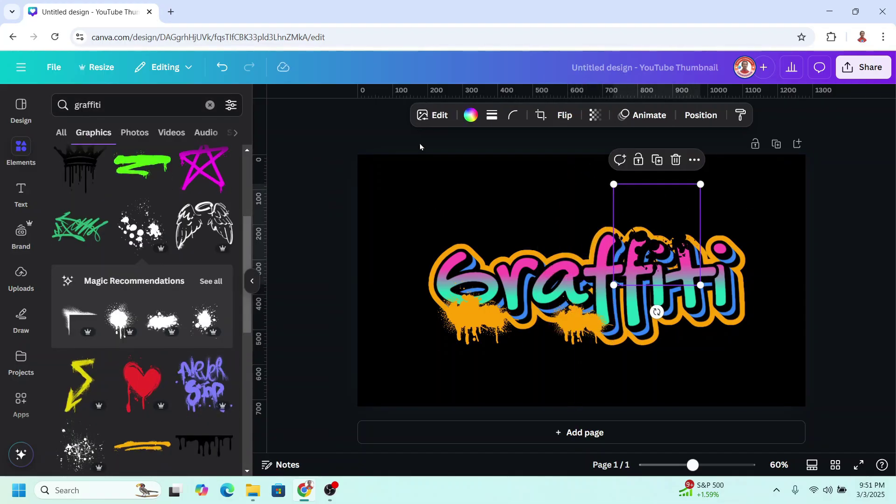
Step: Recolour the splatter pink #FF51B0 from the lettering and move it higher above the text
left_click(470, 115)
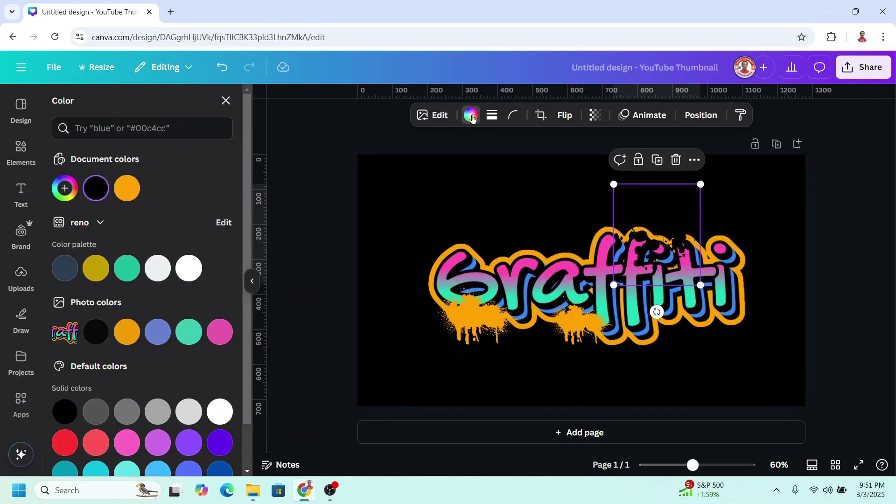
left_click(60, 195)
left_click(211, 310)
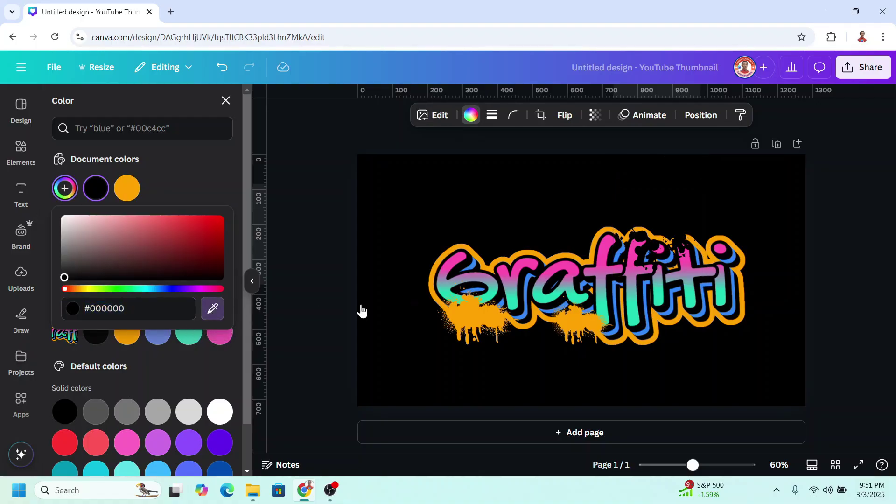
left_click(610, 244)
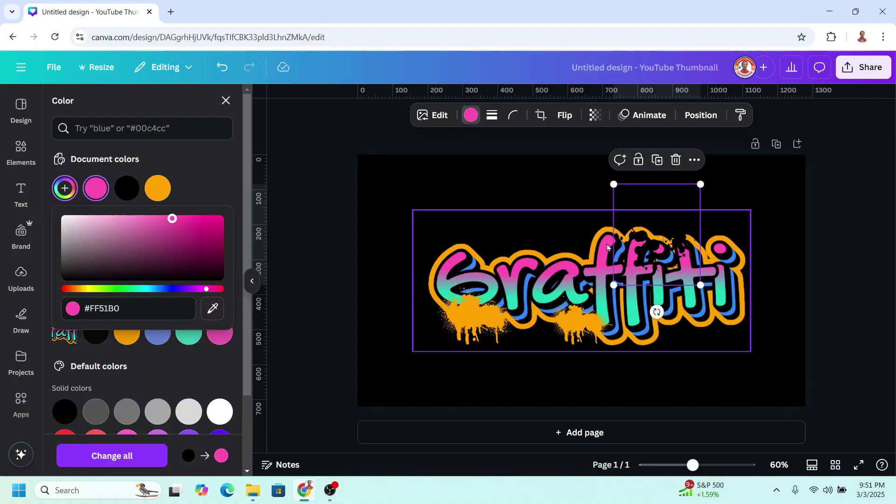
left_click(656, 159)
left_click_drag(680, 271, 616, 216)
Step: Add the magenta Spray Paint Drips blob at the lower right of the lettering
left_click(226, 100)
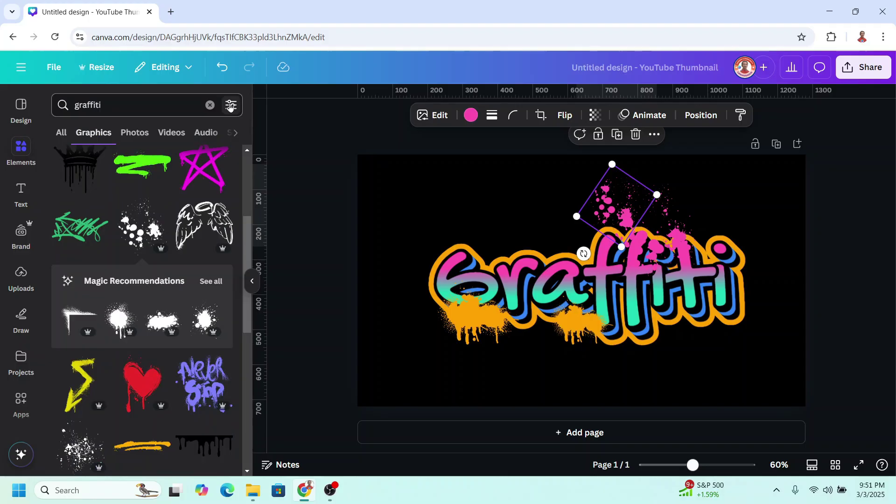
scroll(182, 282, "down", 4)
left_click(159, 255)
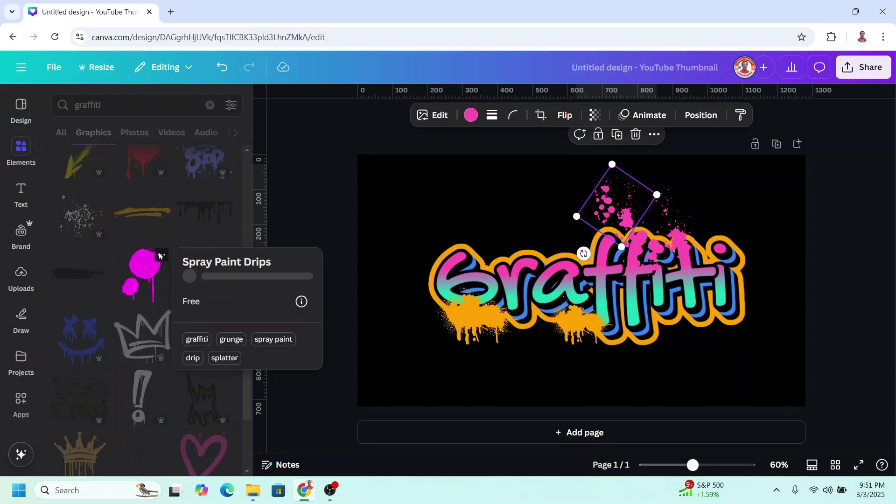
left_click(142, 268)
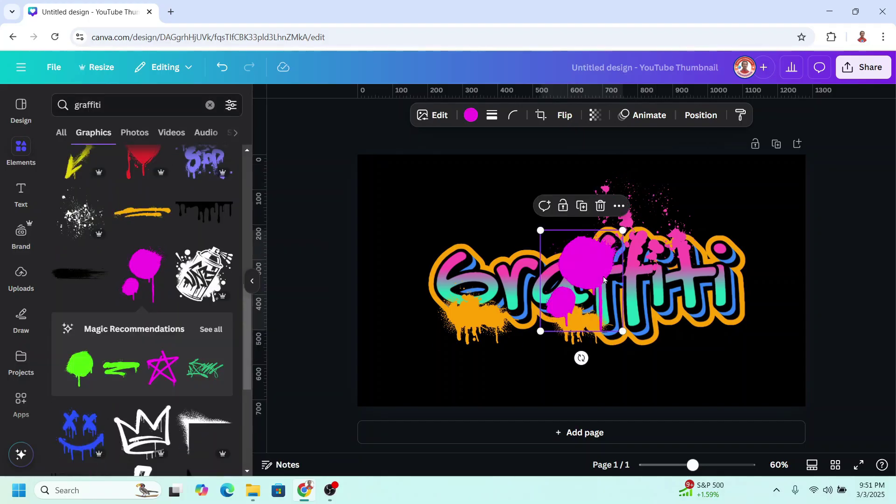
left_click_drag(583, 270, 702, 321)
Step: Recolour the blob to the lettering's blue and shrink it onto the final i
left_click(471, 116)
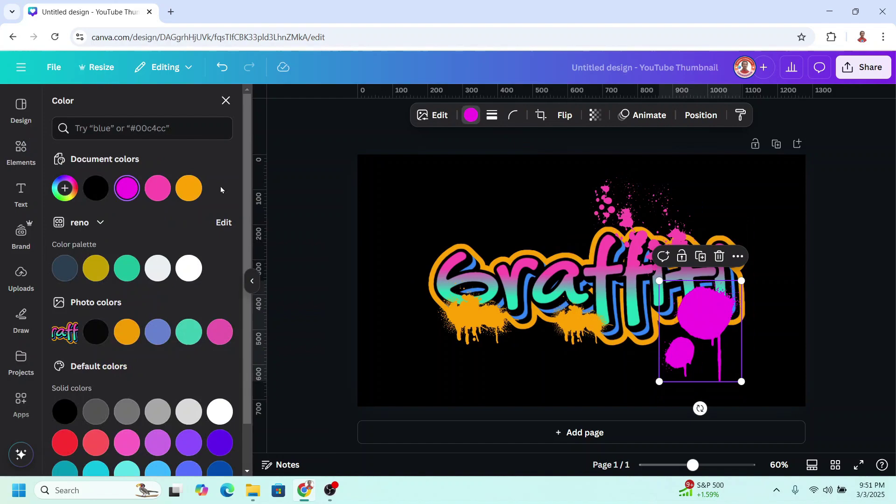
left_click(65, 188)
left_click(212, 309)
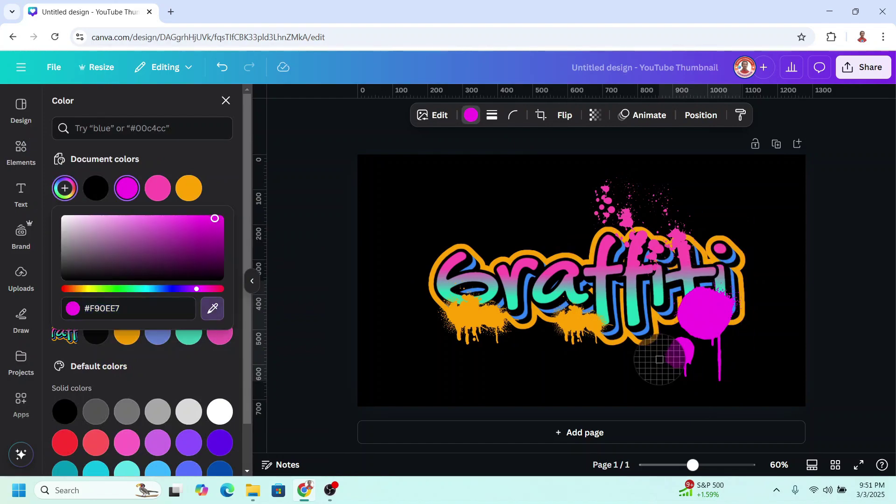
left_click(752, 283)
left_click_drag(741, 280, 707, 326)
left_click(317, 278)
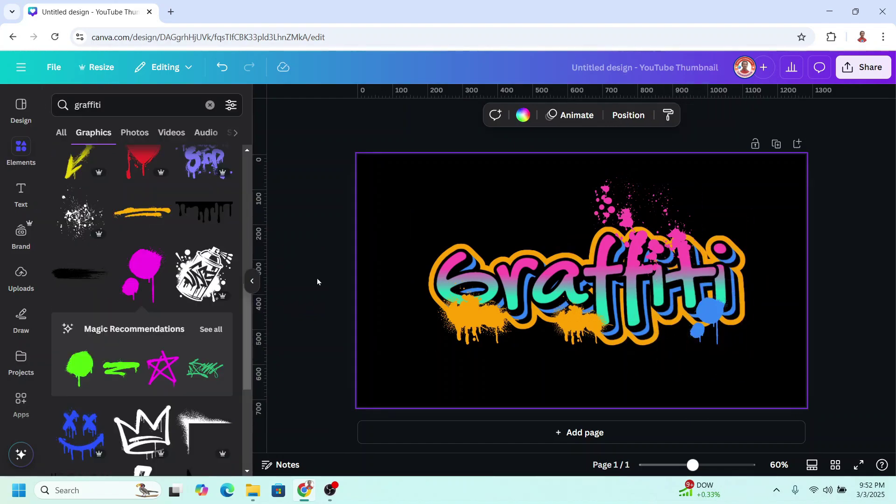
Step: Place the Graffiti Spray Paint Corner graphic top-left and colour it orange
scroll(231, 279, "down", 4)
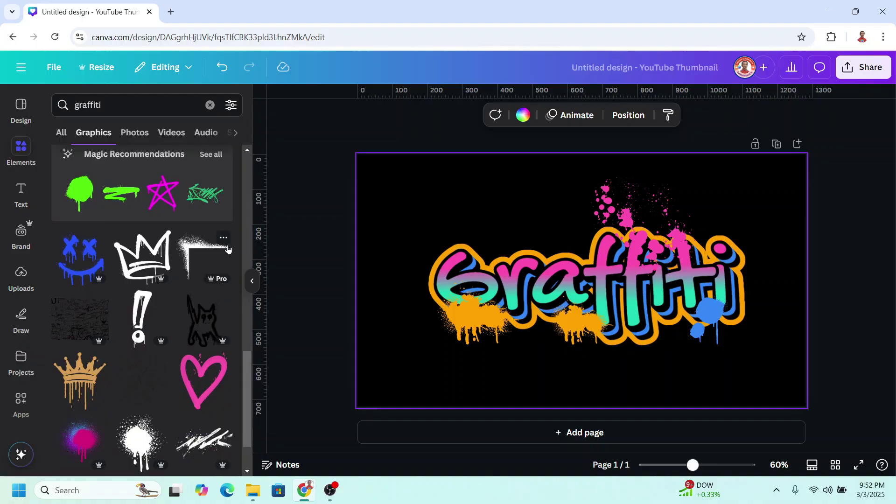
left_click(223, 239)
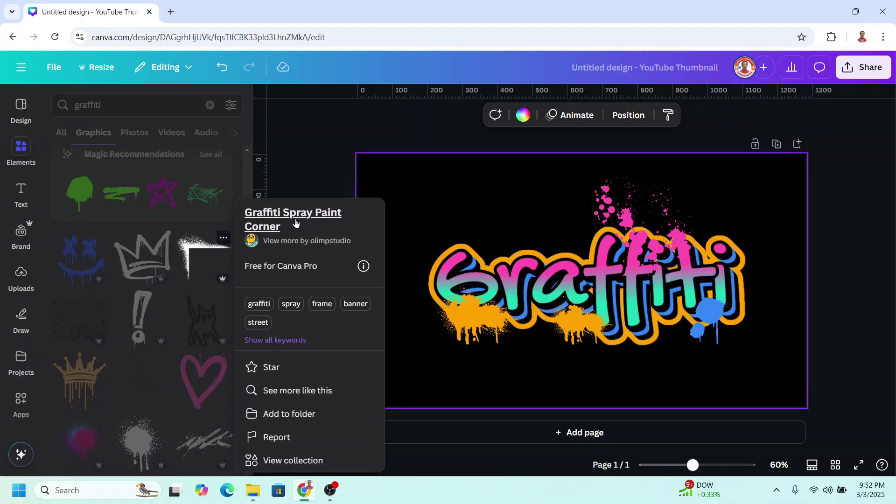
left_click(191, 264)
left_click_drag(548, 278, 404, 216)
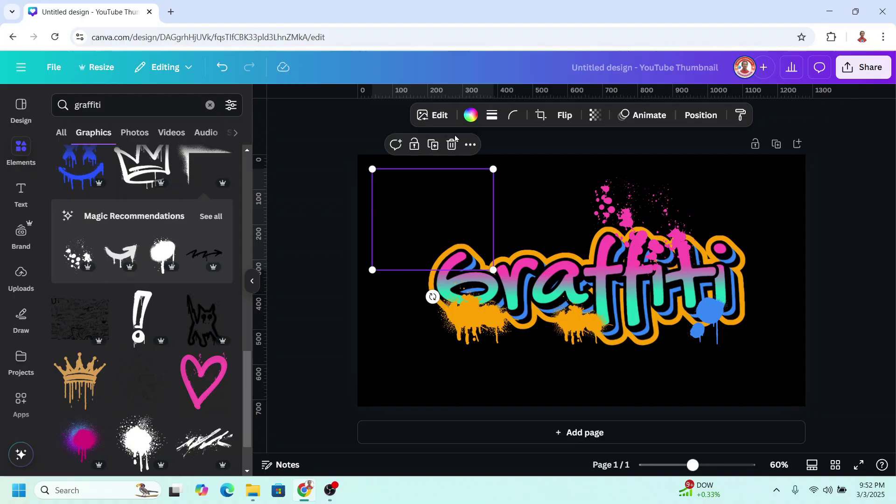
left_click(469, 117)
left_click(180, 192)
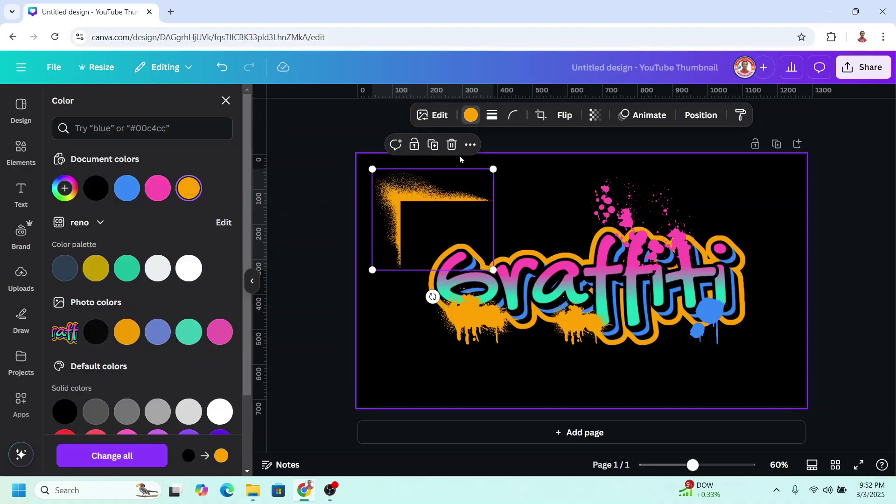
Step: Duplicate the corner, flip it horizontally and vertically, and move it bottom-right
left_click(432, 144)
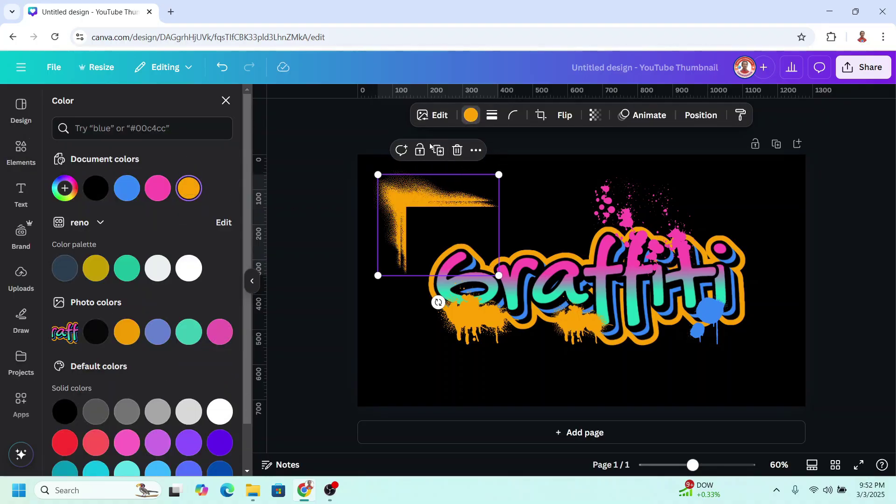
left_click(565, 115)
left_click(570, 147)
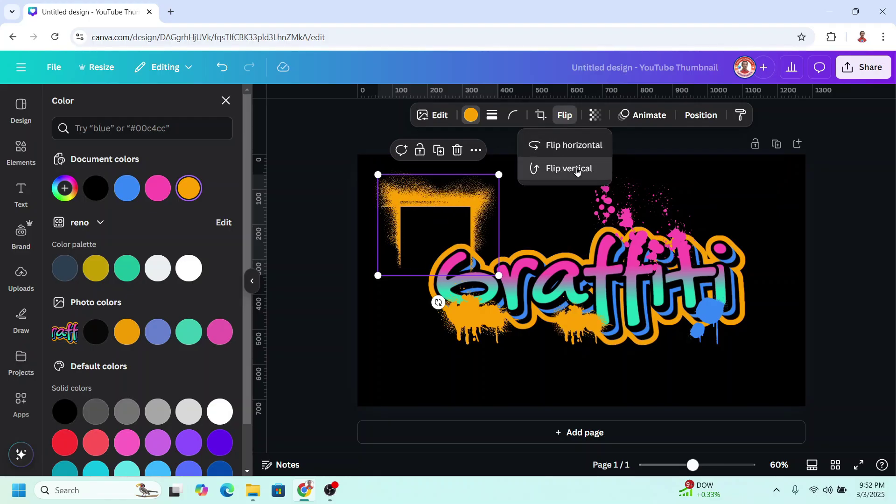
left_click(550, 168)
left_click_drag(457, 231, 746, 349)
left_click(559, 383)
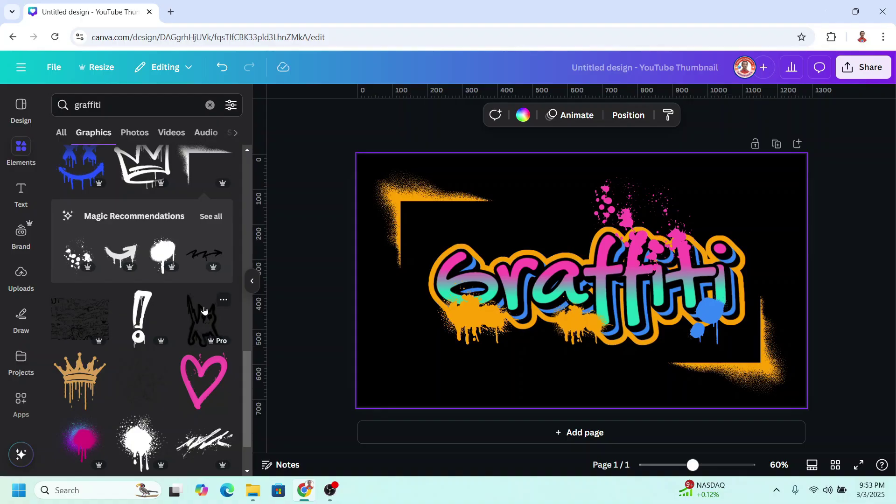
scroll(158, 321, "down", 3)
Step: Add the white spray-paint splatter beneath the right half of the text
left_click(161, 308)
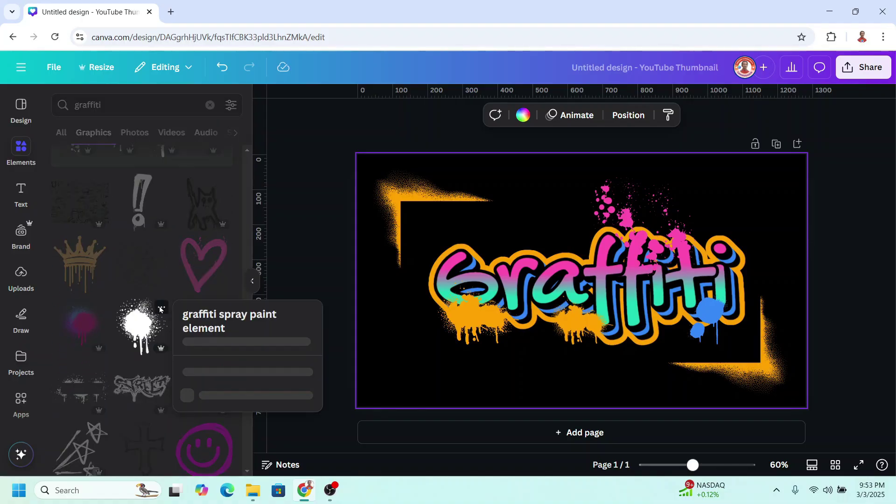
left_click(132, 327)
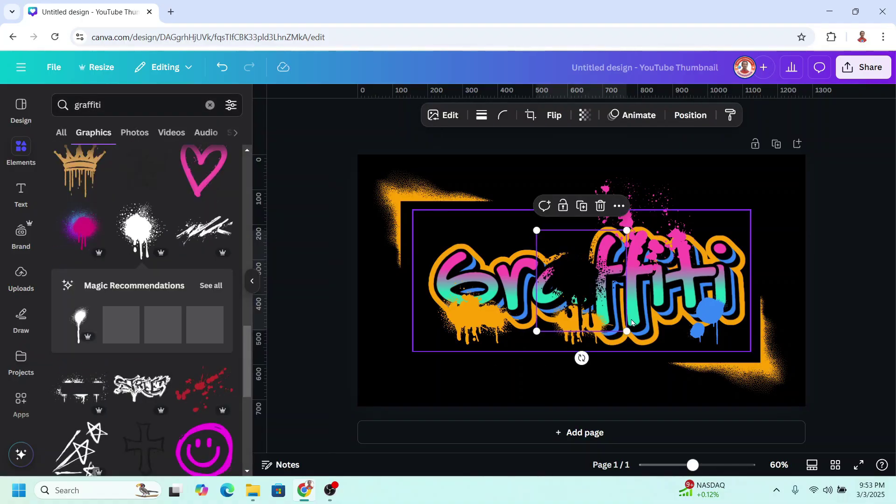
mouse_move(588, 281)
left_mouse_down()
mouse_move(596, 327)
mouse_move(621, 326)
mouse_move(607, 322)
left_mouse_up()
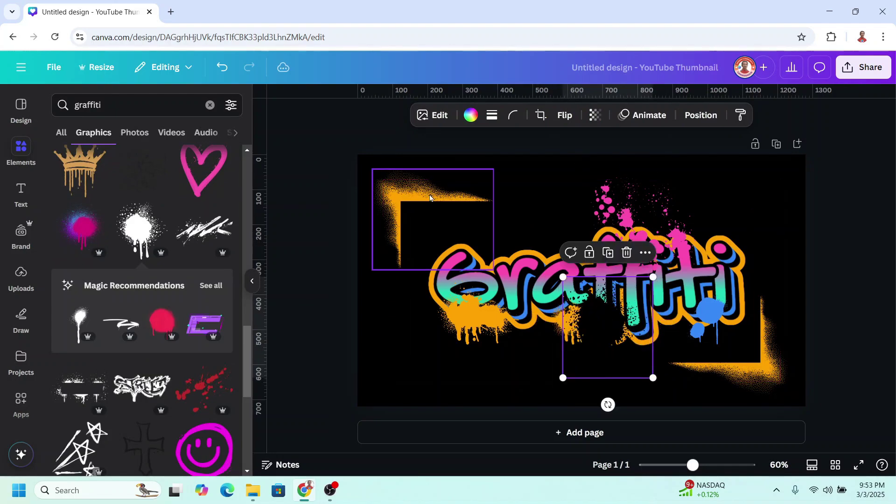
Step: Recolour the splatter with the letters' teal and shift it slightly right
left_click(471, 116)
left_click(64, 189)
left_click(213, 308)
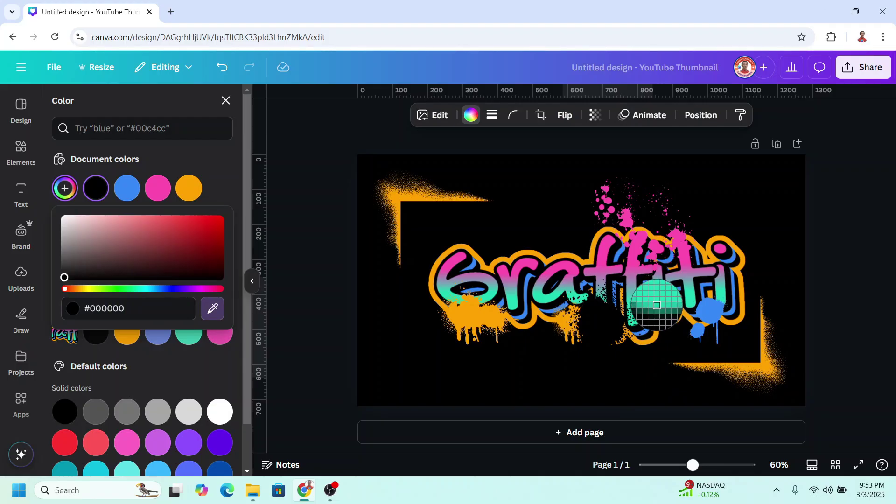
left_click(646, 335)
left_click_drag(608, 328, 631, 331)
Step: Add the scribbled stars graphic and position it above the Graffiti text
left_click(226, 100)
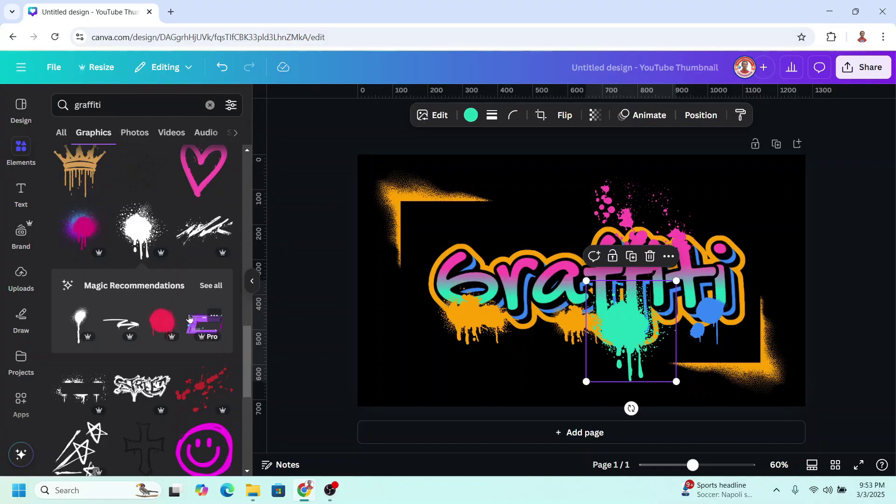
scroll(189, 318, "up", 10)
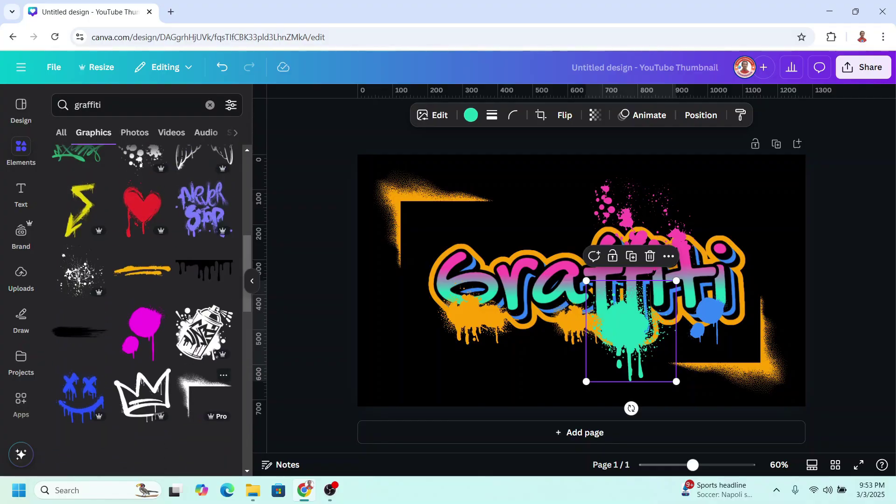
scroll(189, 318, "up", 5)
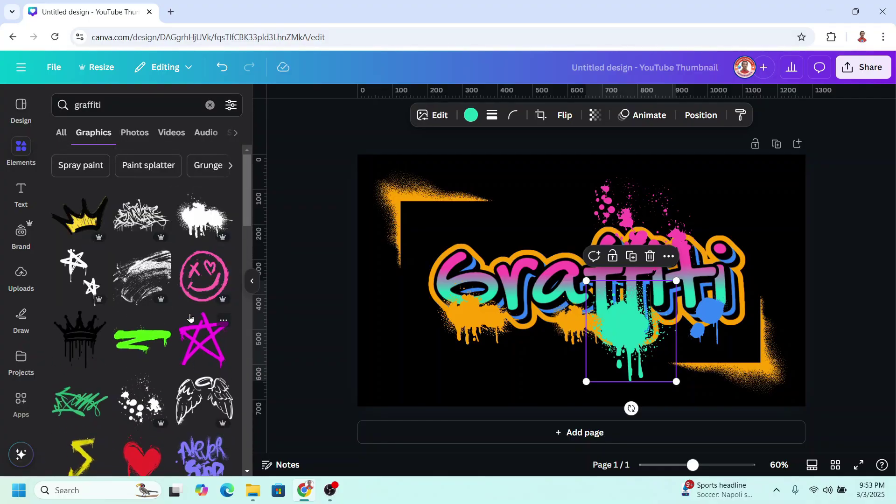
left_click(80, 270)
left_click_drag(564, 277, 531, 230)
Step: Recolour the scribbled stars white and nudge them closer to the lettering
left_click(471, 115)
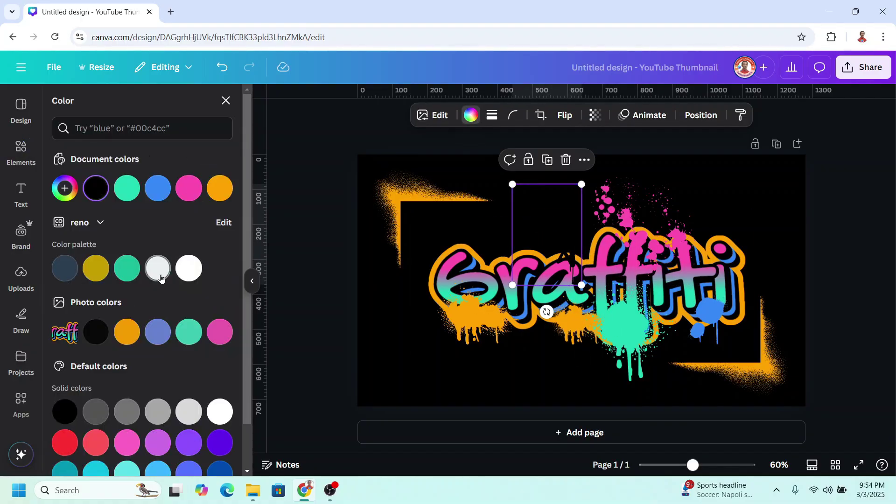
left_click(220, 411)
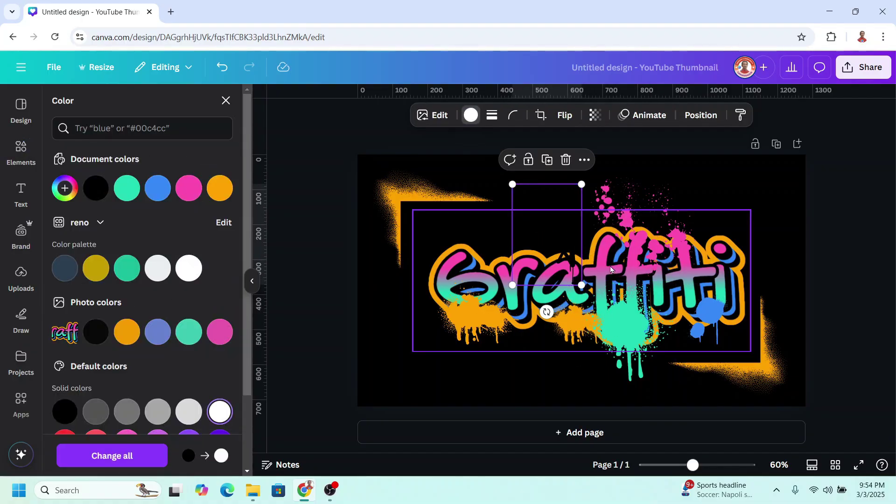
mouse_move(562, 209)
left_mouse_down()
mouse_move(548, 229)
mouse_move(557, 218)
left_mouse_up()
key("Escape")
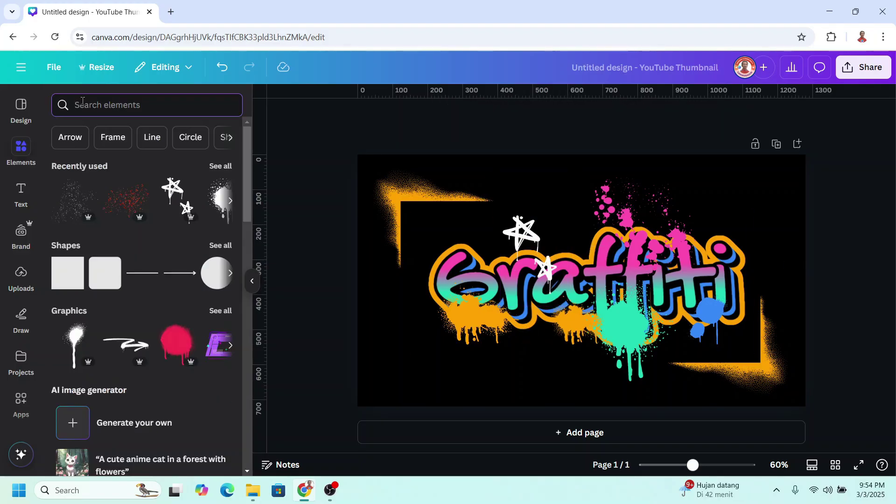
Step: Add the 'splatter' search's Black ink splatter at the text's left end, coloured orange
type("spla")
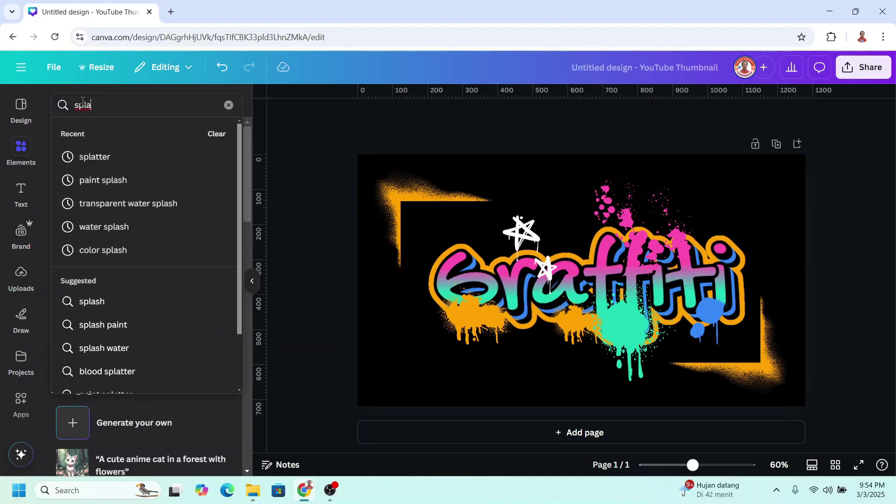
type("tter")
key("Return")
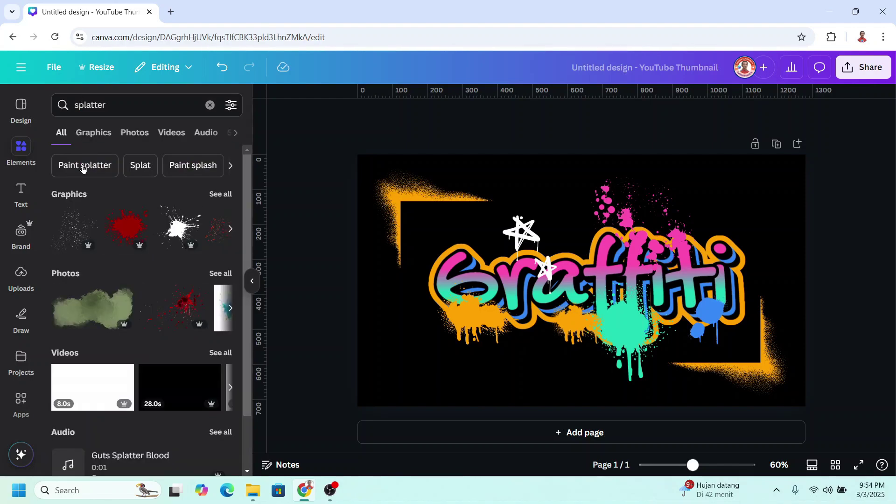
left_click(88, 215)
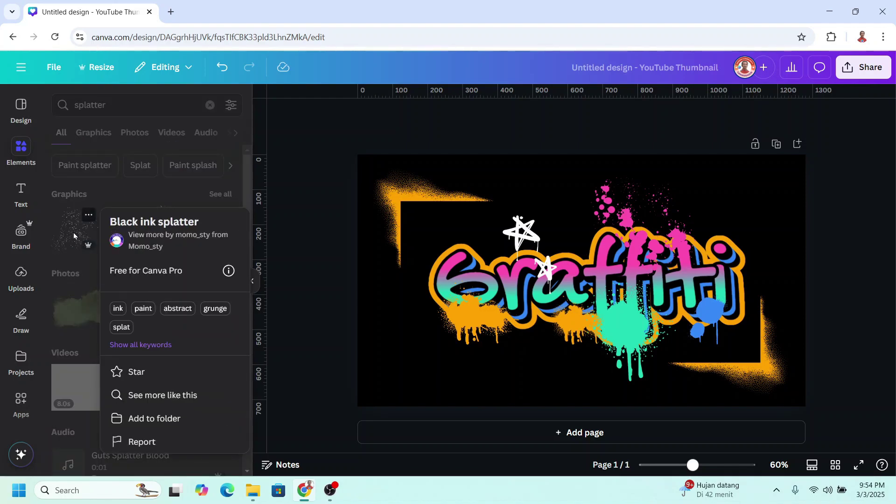
left_click(74, 233)
mouse_move(598, 310)
left_mouse_down()
mouse_move(635, 255)
mouse_move(434, 251)
mouse_move(466, 288)
mouse_move(440, 303)
left_mouse_up()
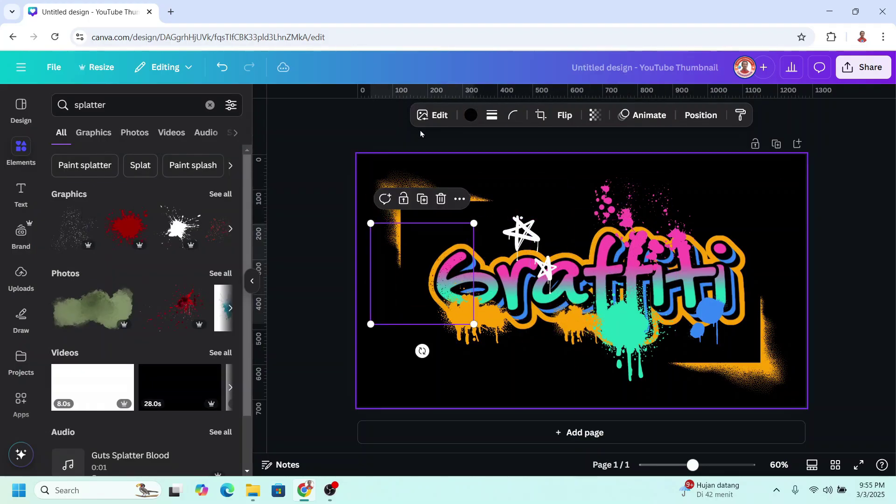
left_click(471, 115)
left_click(64, 220)
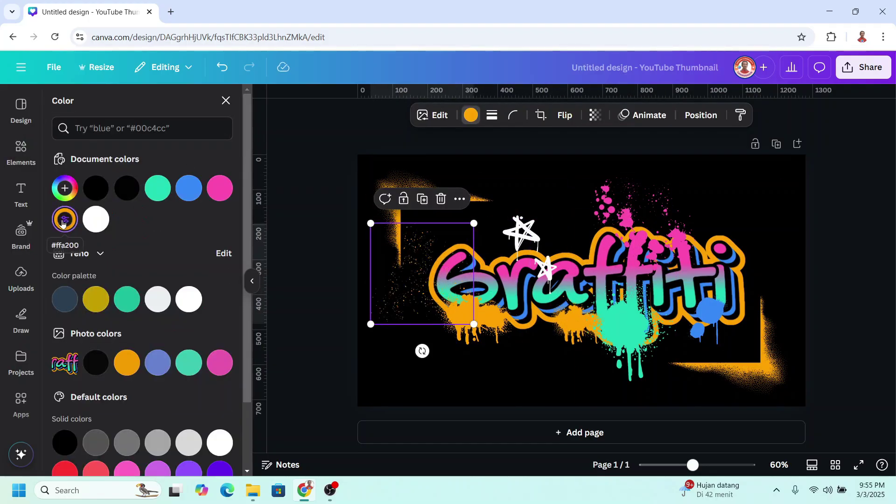
Step: Duplicate the splatter into a pink copy at top right and a teal copy at bottom centre
left_click(421, 200)
left_click_drag(466, 299, 743, 224)
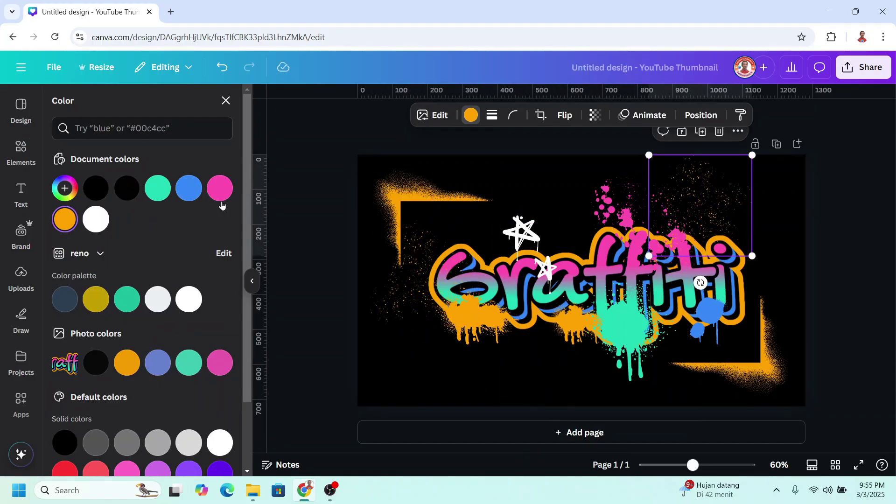
left_click(220, 188)
left_click(707, 258)
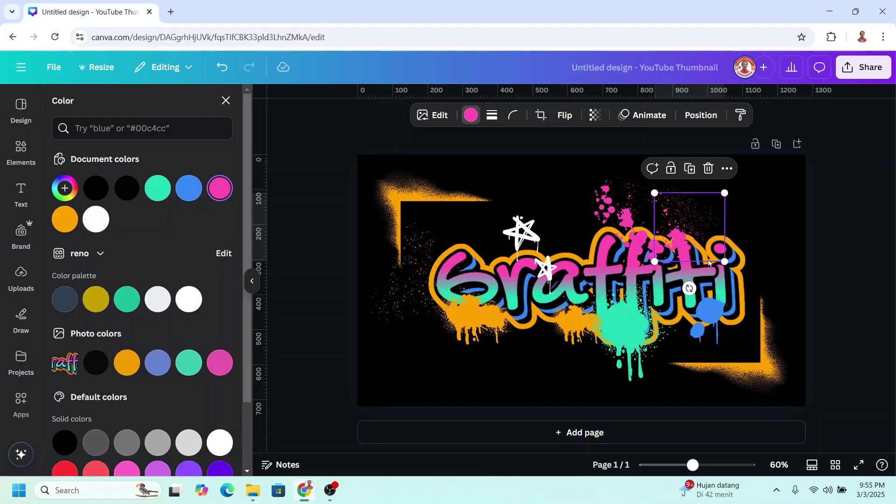
left_click_drag(708, 263, 614, 389)
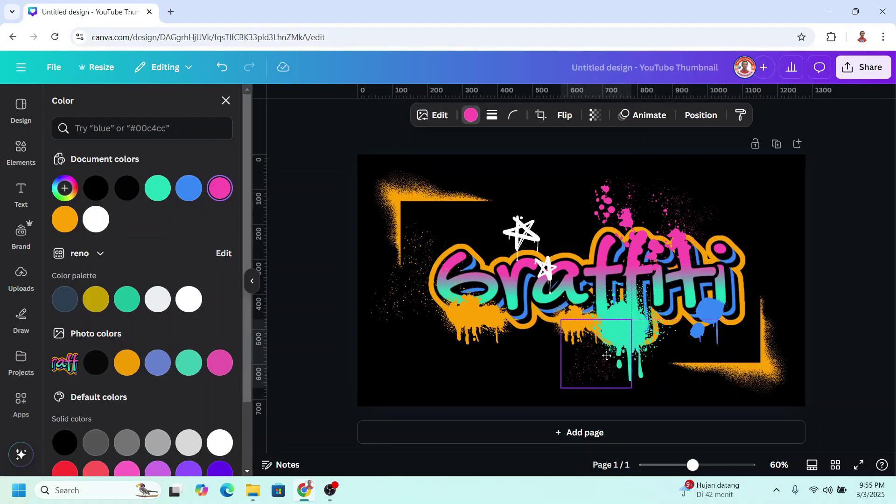
left_click(162, 188)
left_click(859, 259)
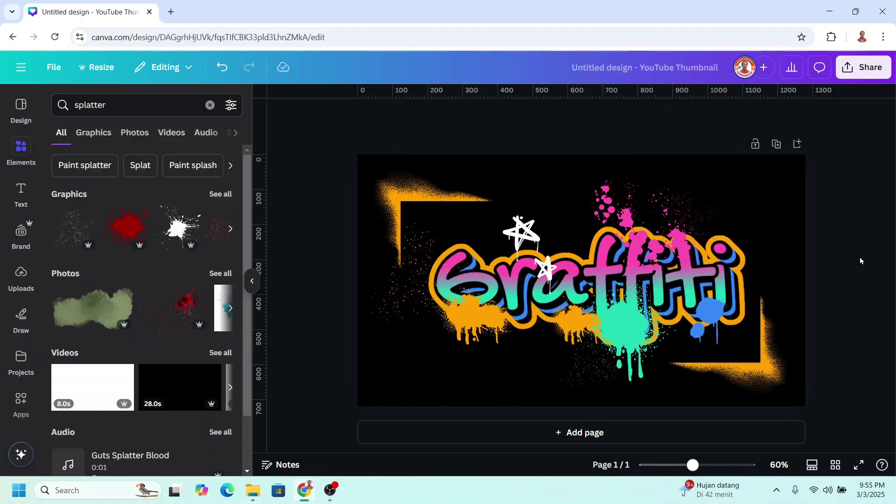